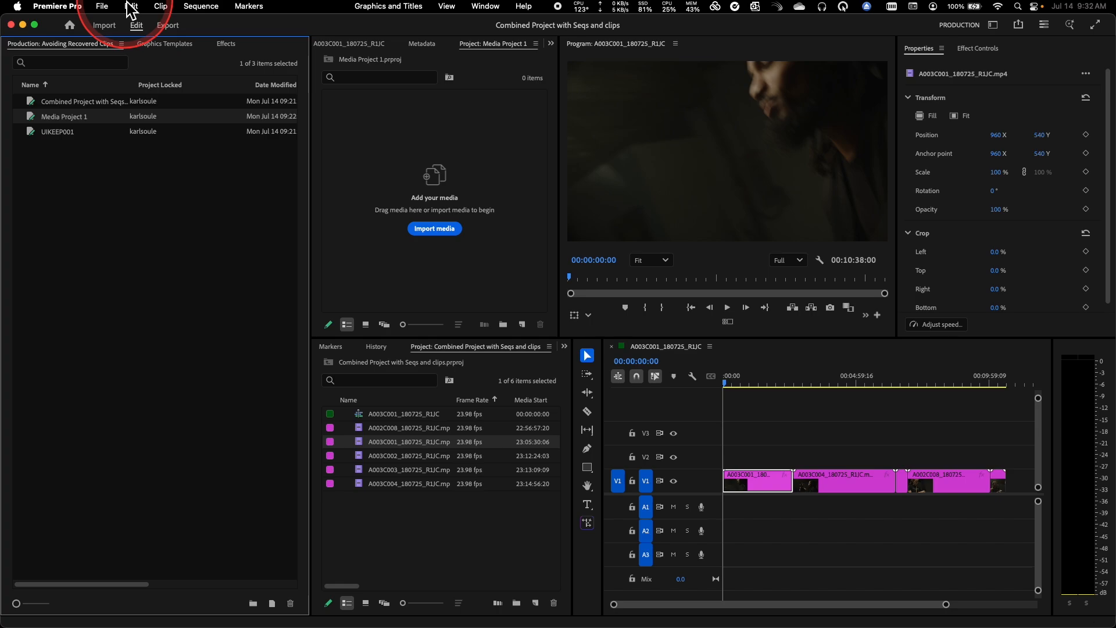
Examine the Save and Save All commands and which project is active when Media Project 1 or Combined Project with Seqs and clips has focus
click(103, 7)
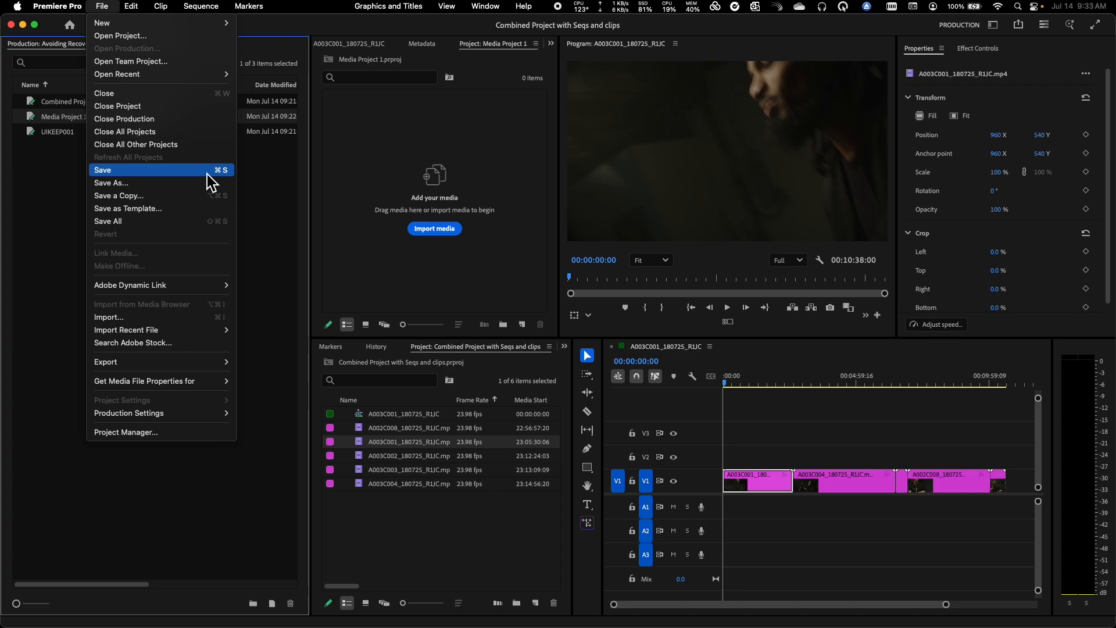
click(435, 354)
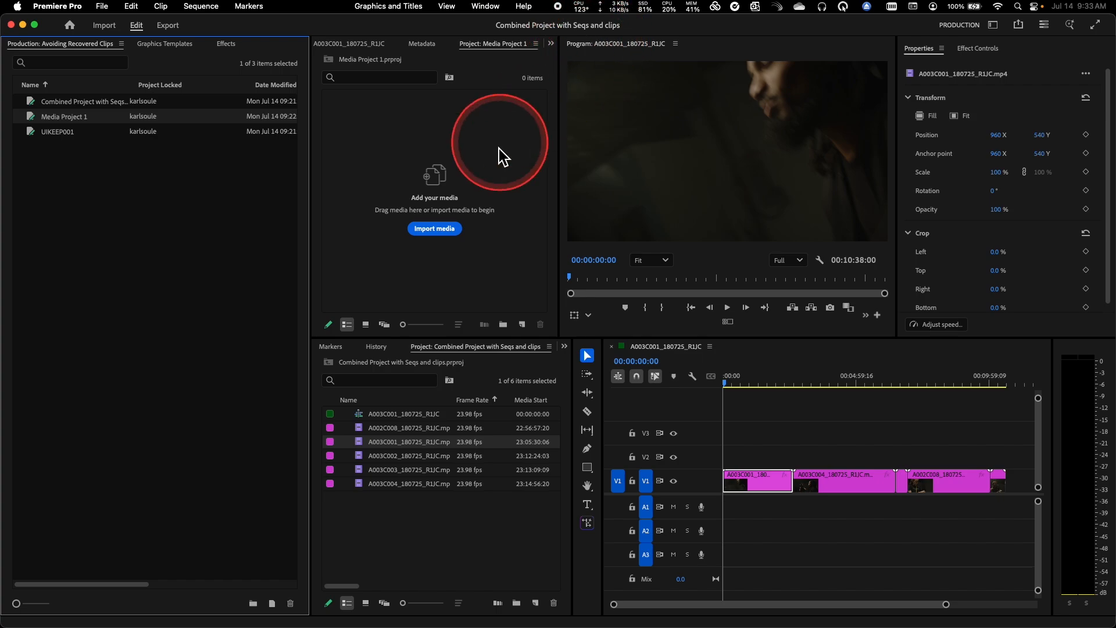
click(440, 357)
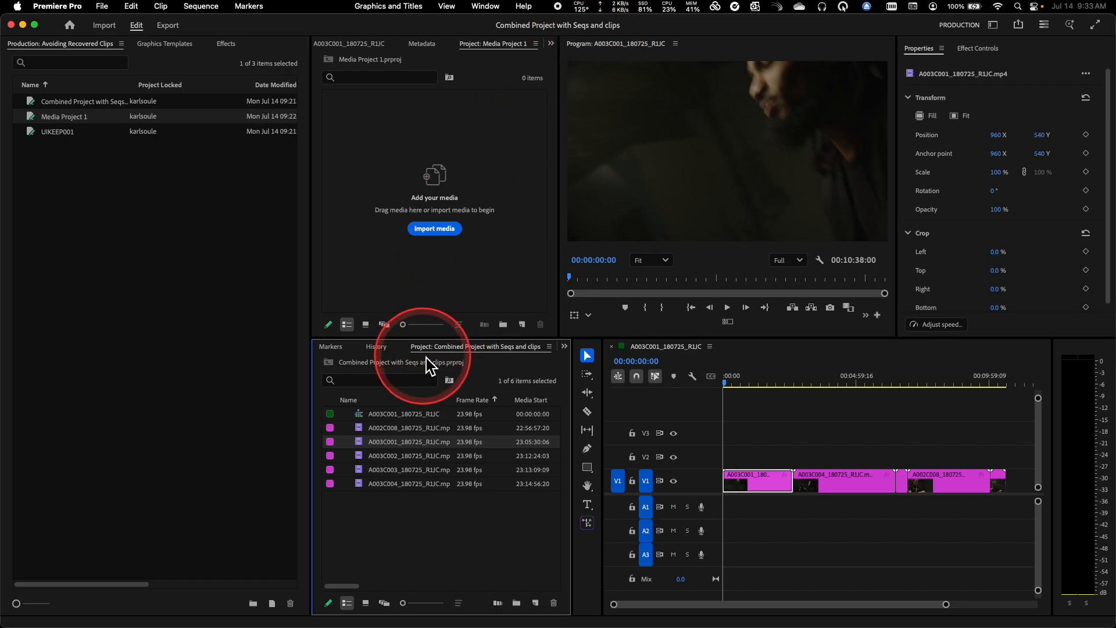
click(473, 47)
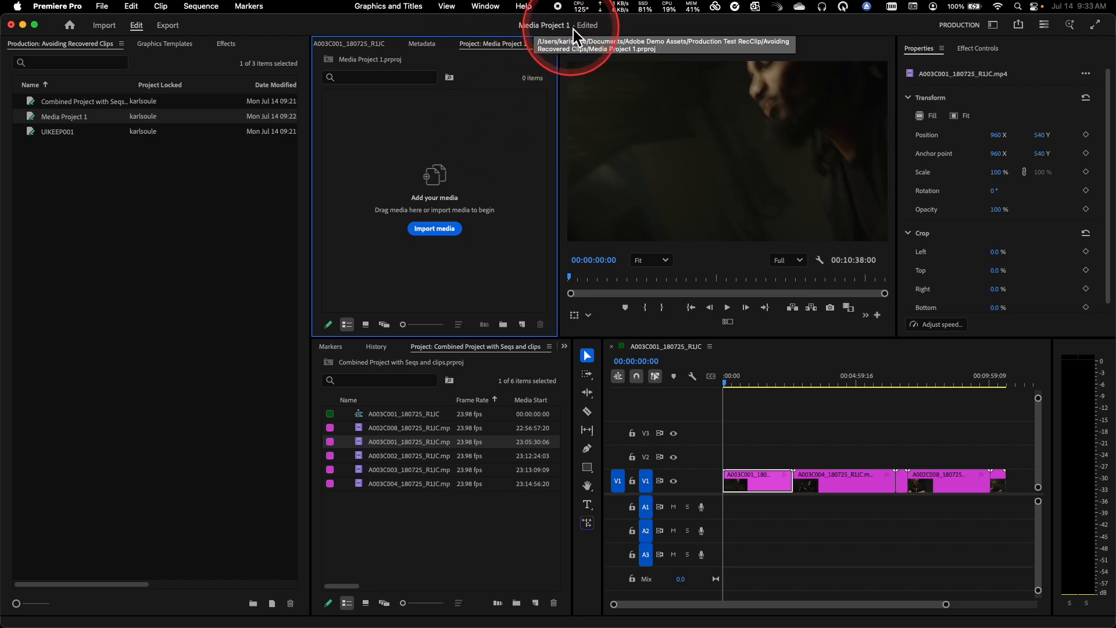
click(450, 347)
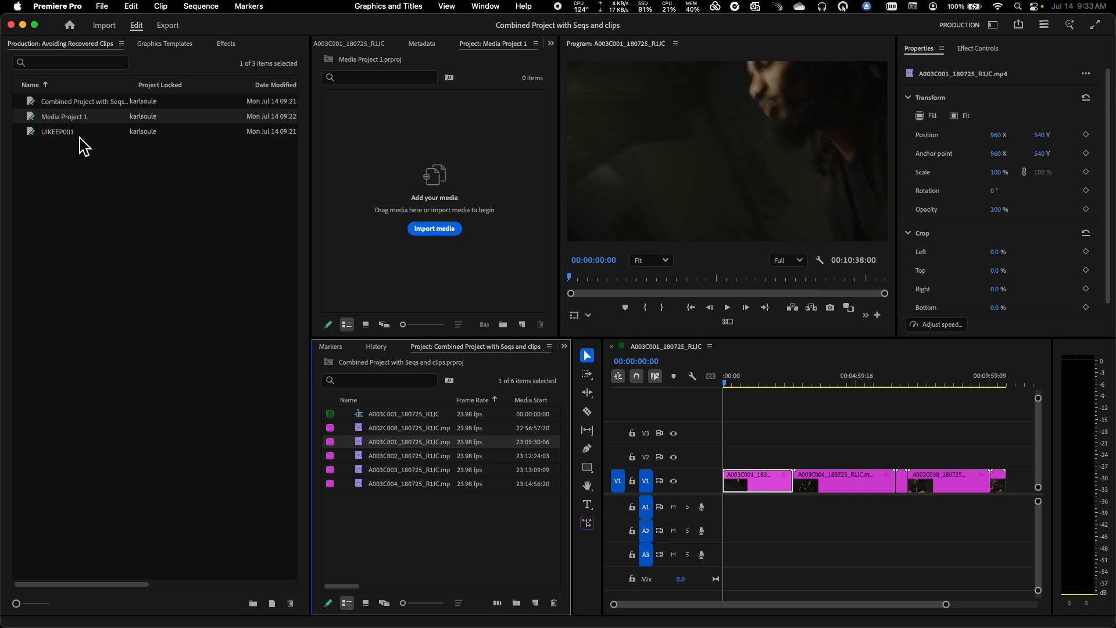
click(106, 7)
click(110, 225)
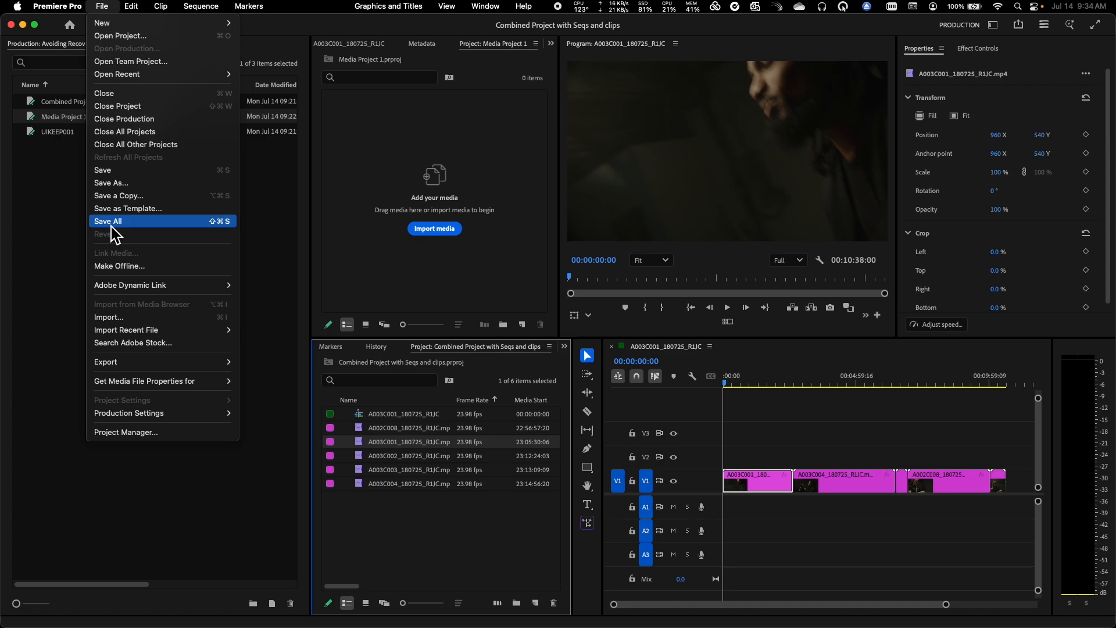
click(112, 226)
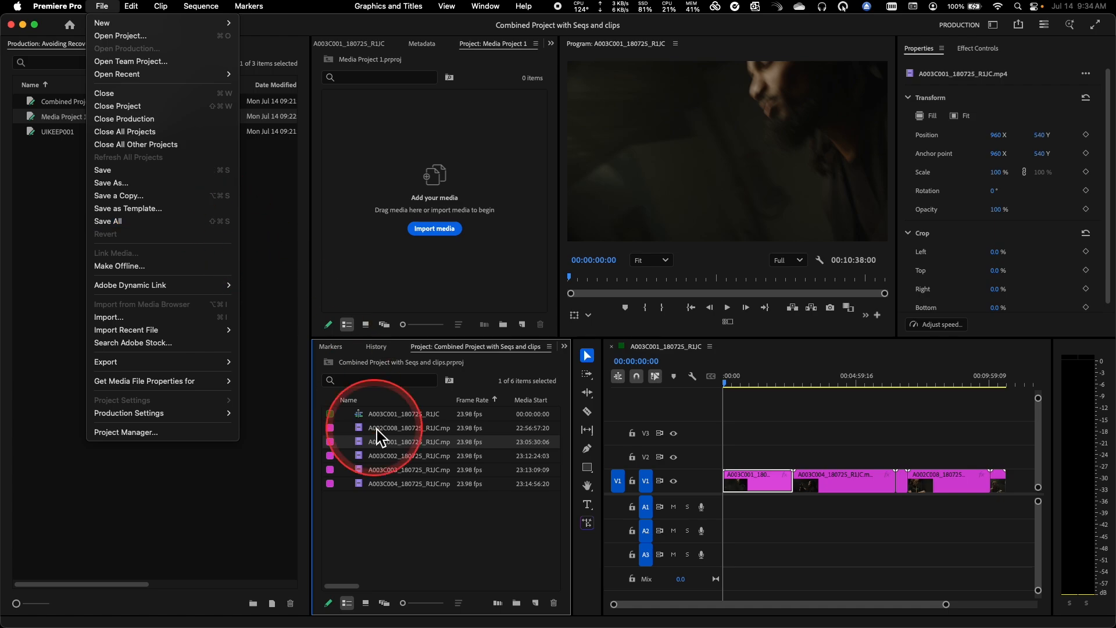
click(423, 529)
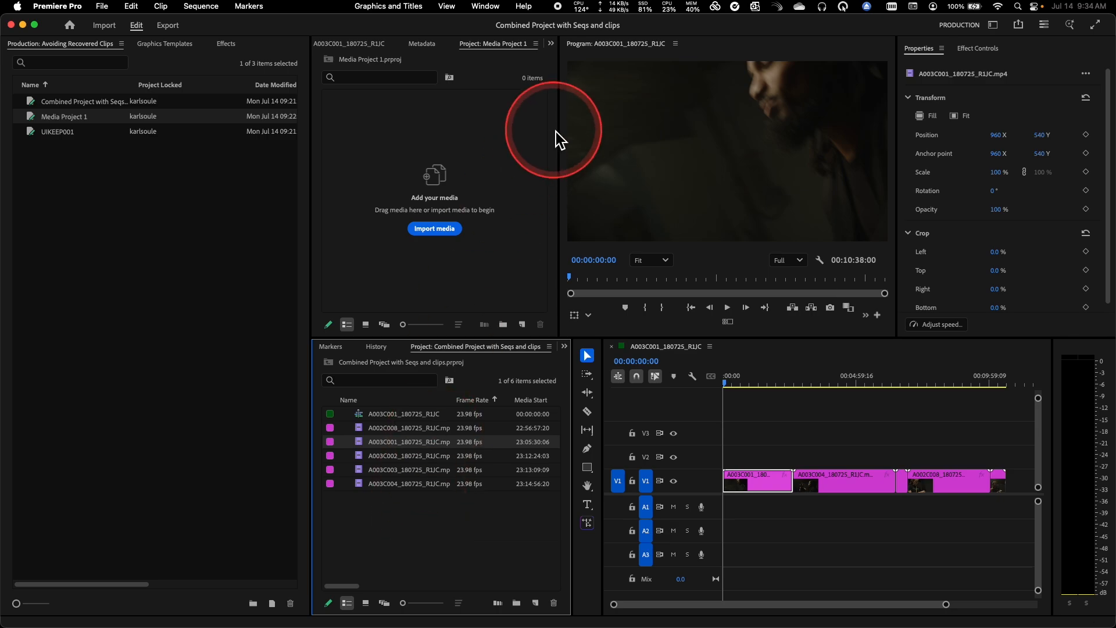
click(483, 46)
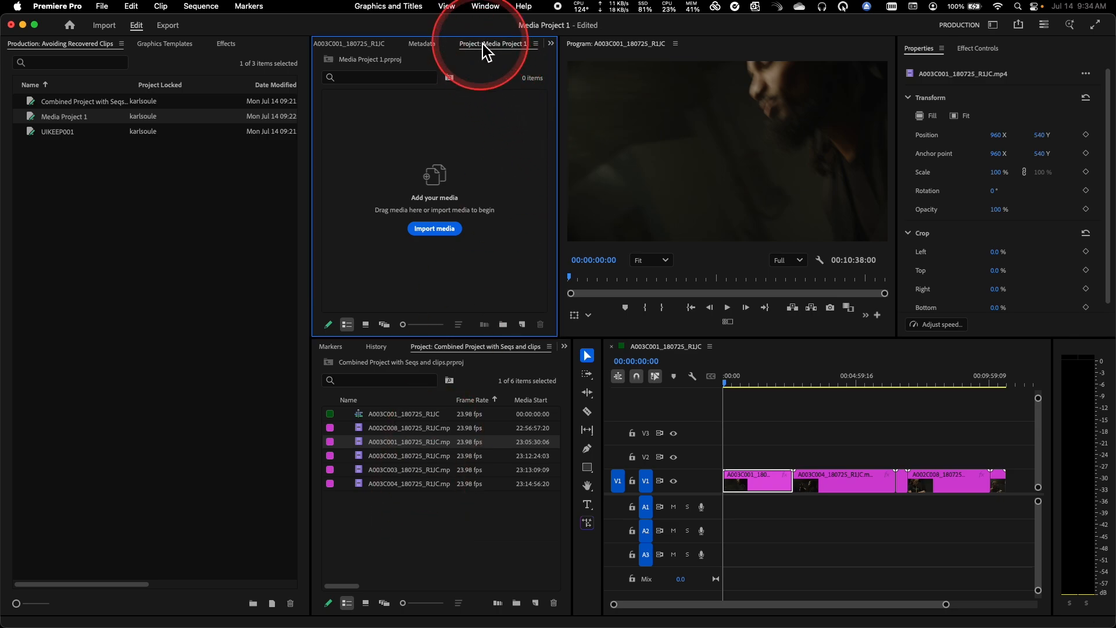
Move the five video clips from Combined Project with Seqs and clips into Media Project 1, and save only Media Project 1
click(481, 530)
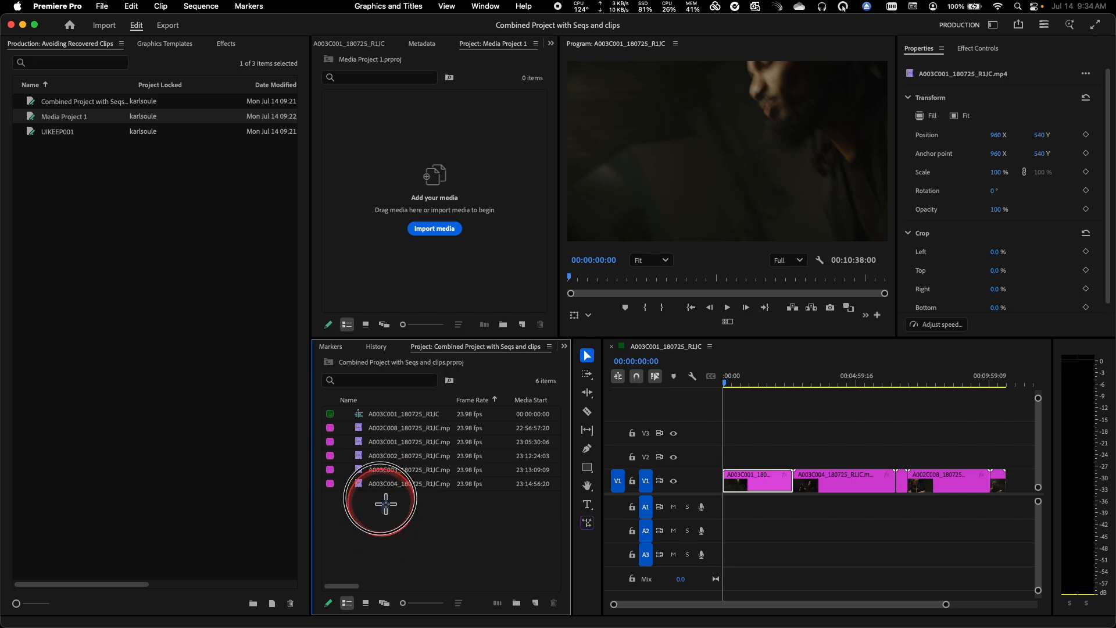
drag(389, 514, 487, 224)
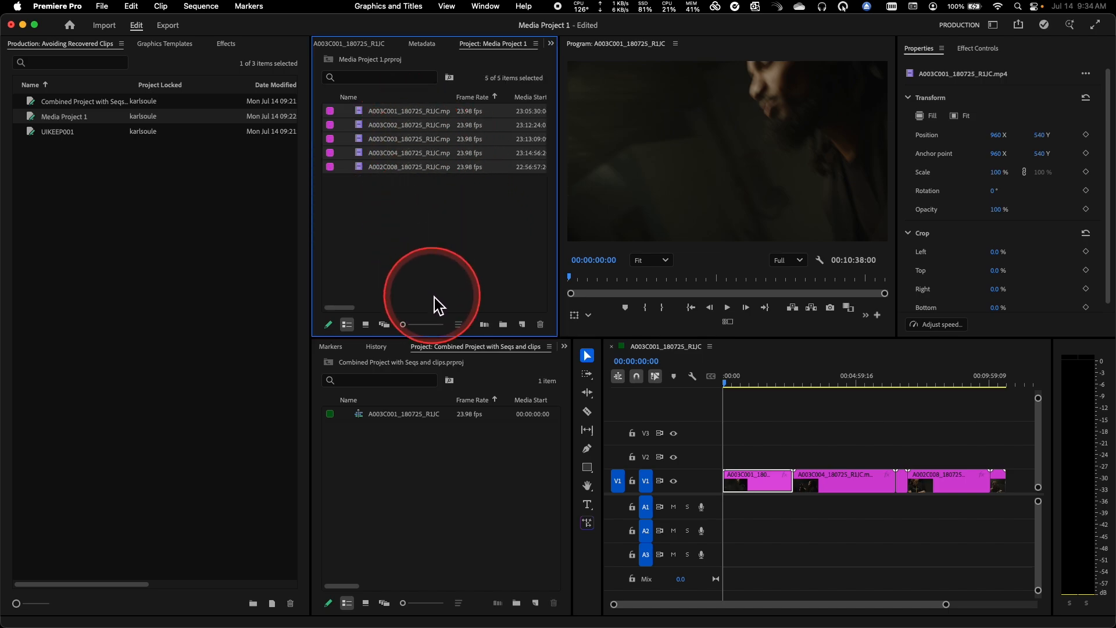
click(101, 6)
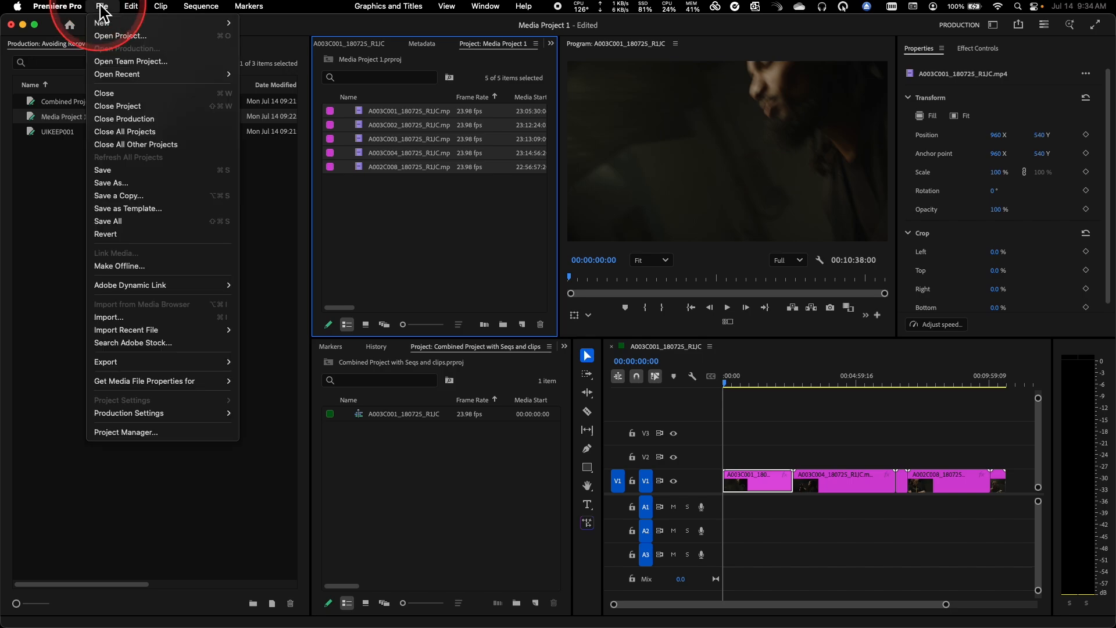
click(116, 172)
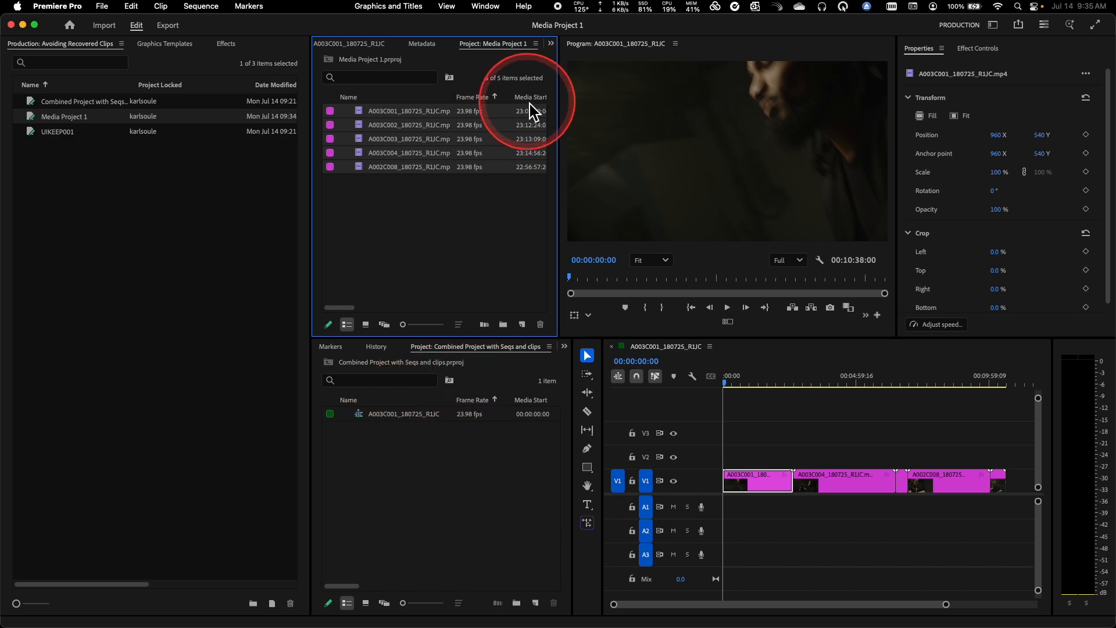
click(102, 7)
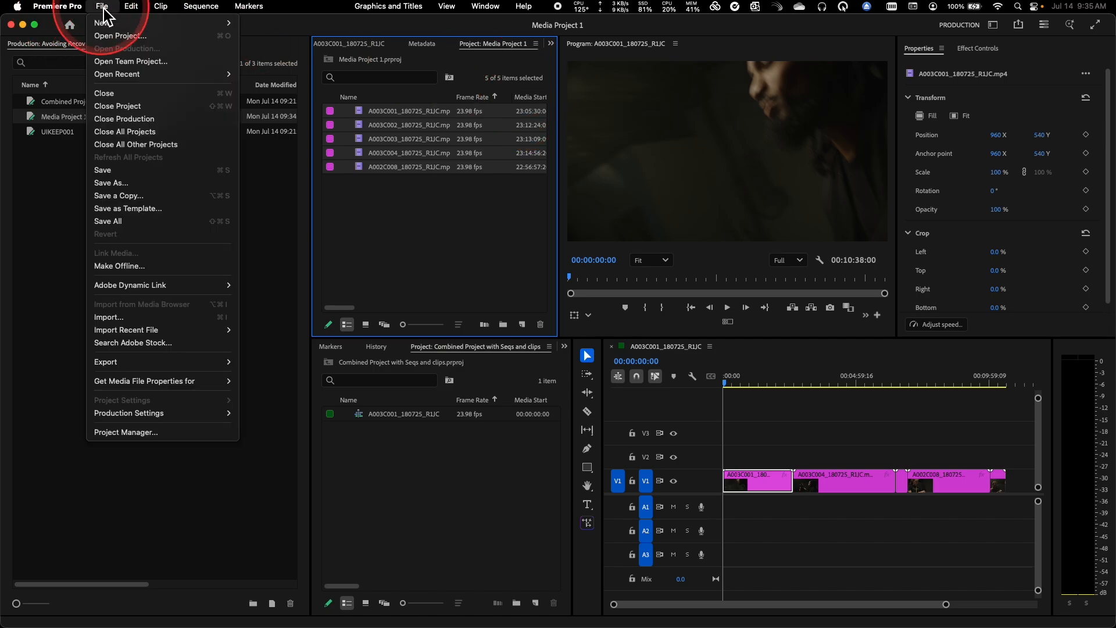
mouse_move(110, 24)
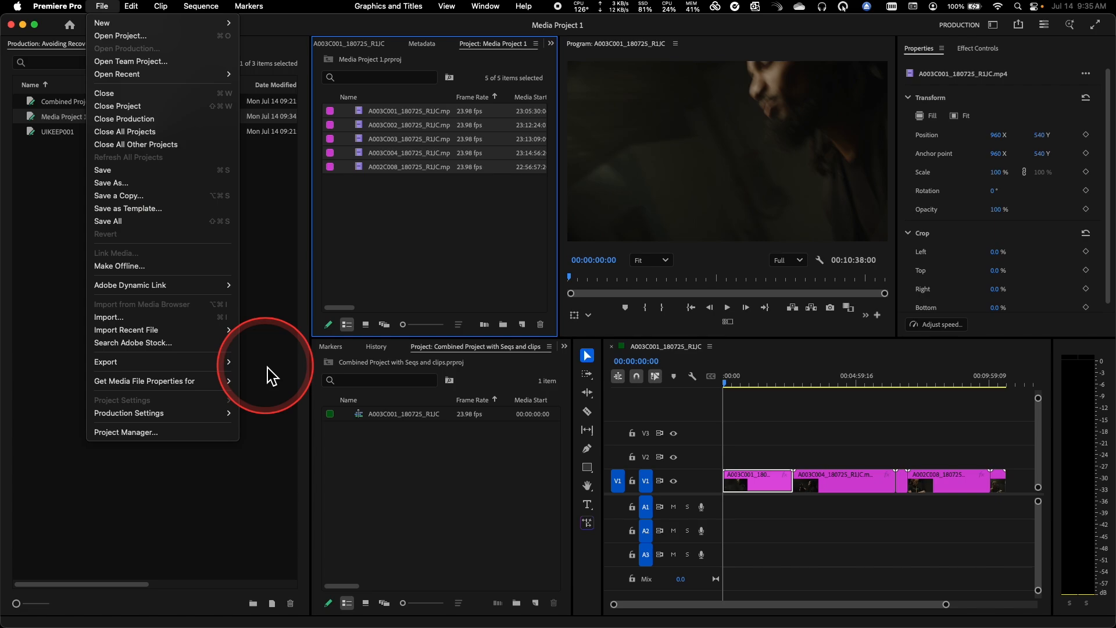
click(556, 30)
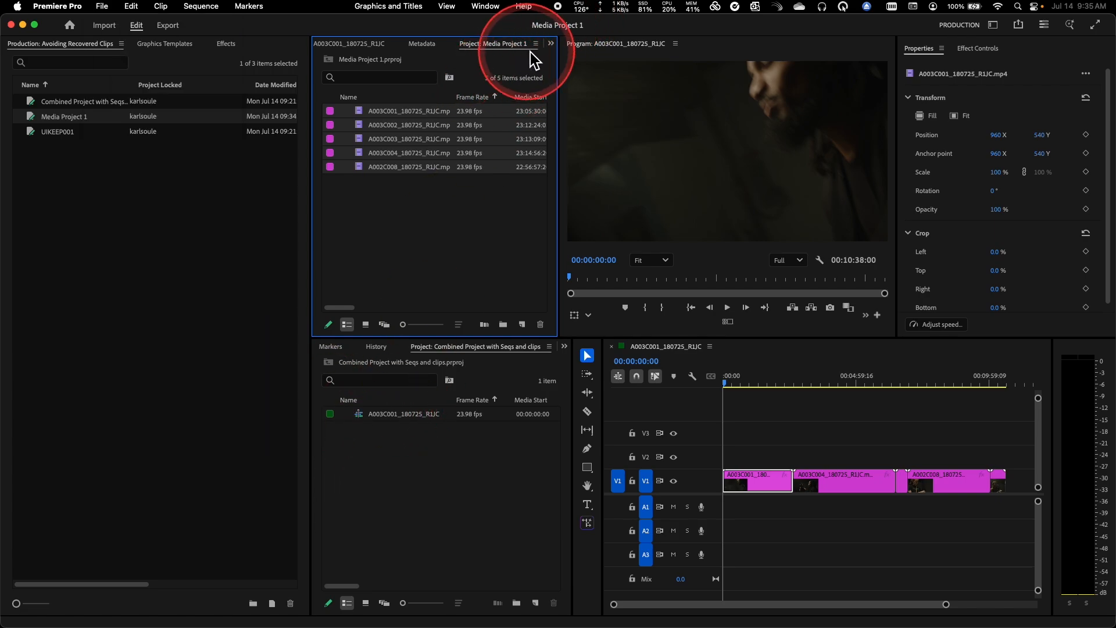
Close Media Project 1, and close Combined Project with Seqs and clips without saving its changes
click(535, 44)
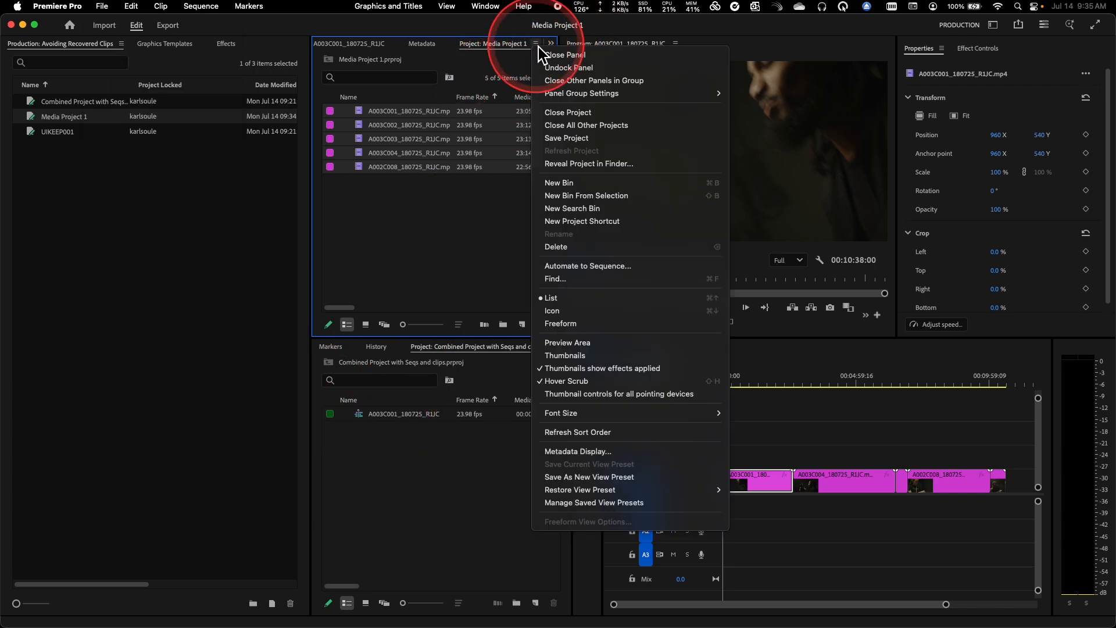
click(555, 112)
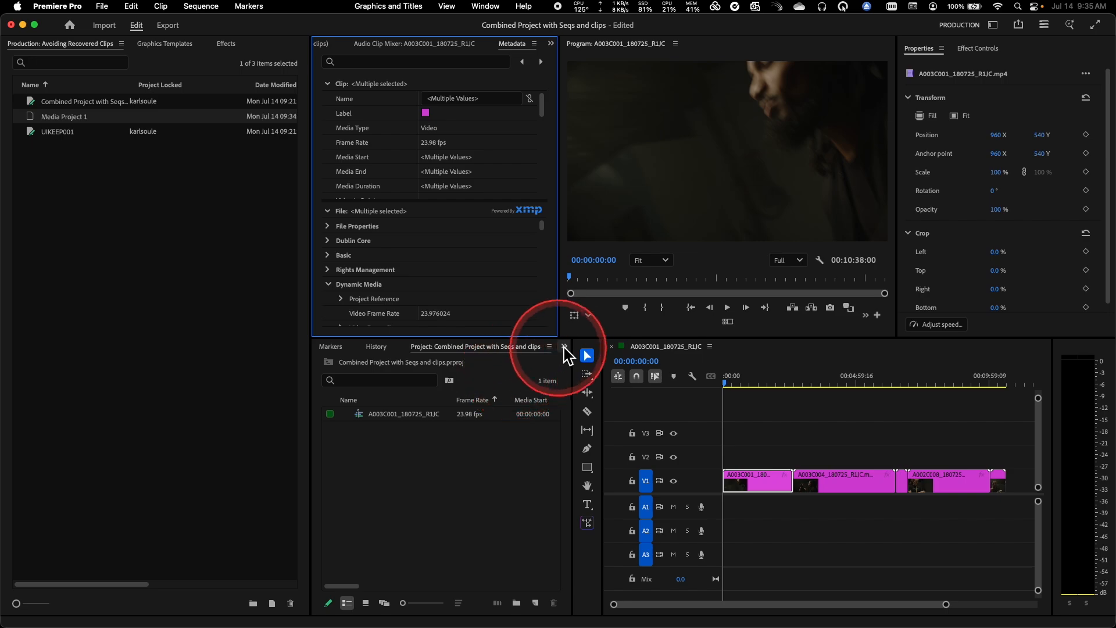
click(548, 346)
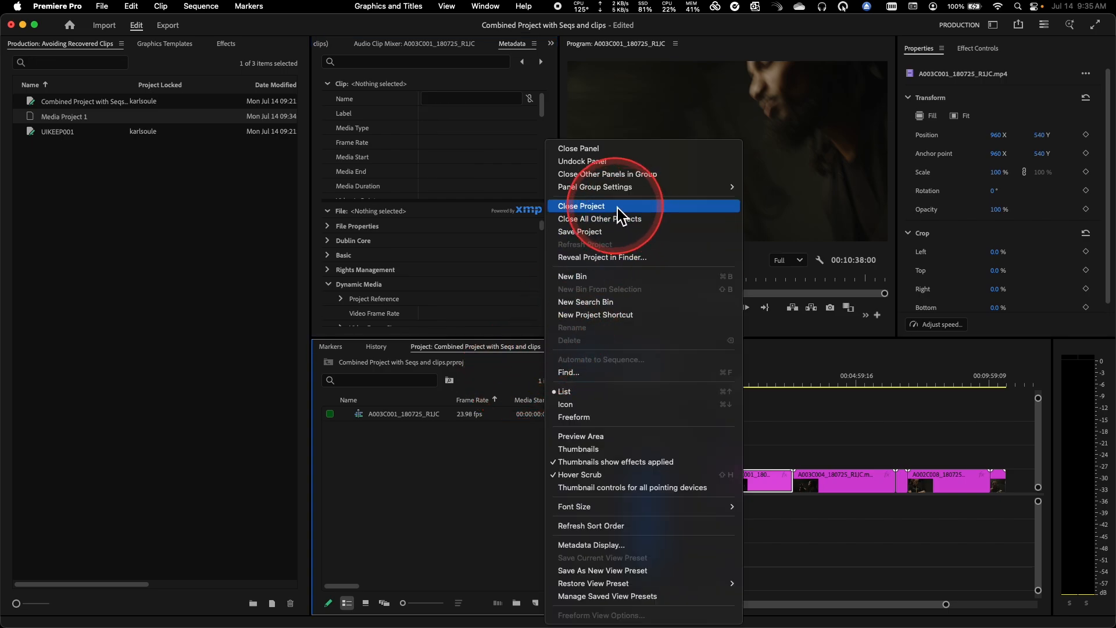
click(590, 206)
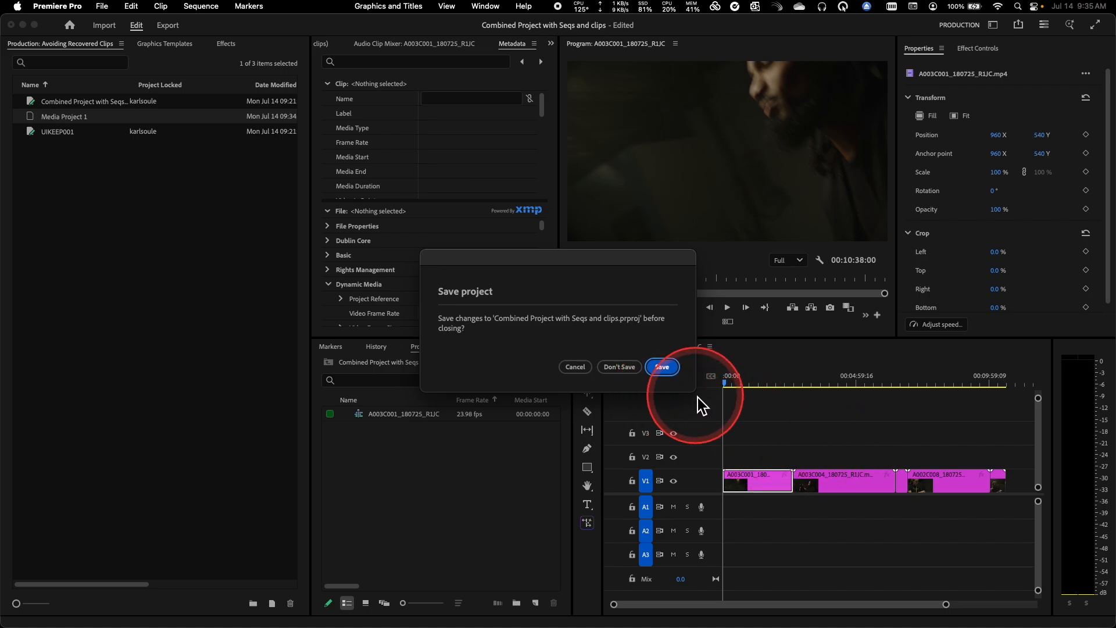
click(620, 366)
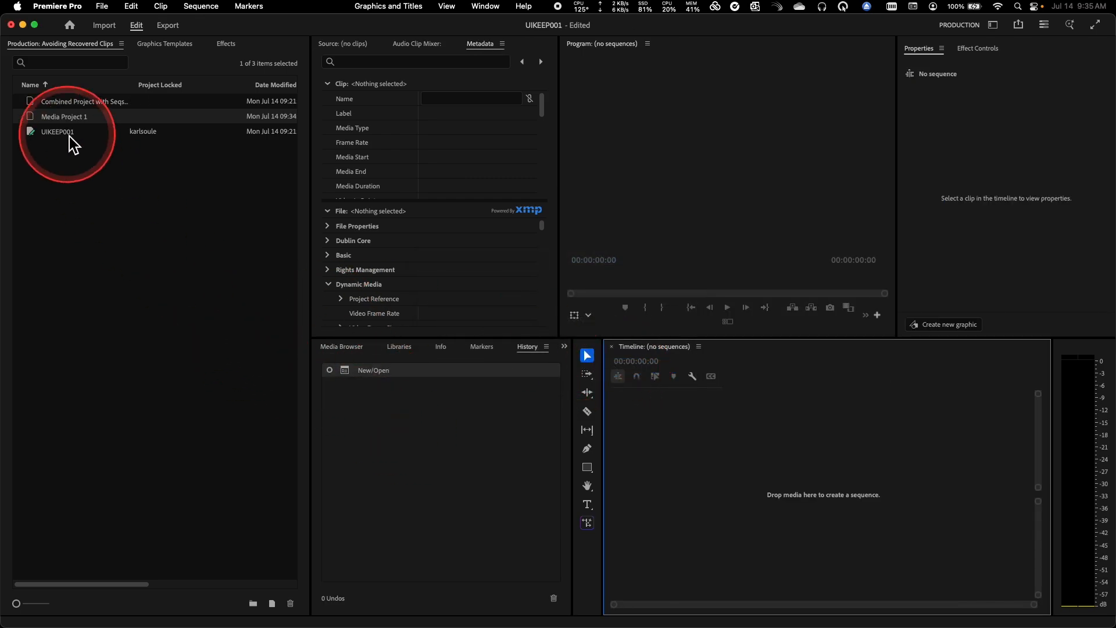
Open Combined Project with Seqs and clips and Media Project 1 from the production
double_click(34, 103)
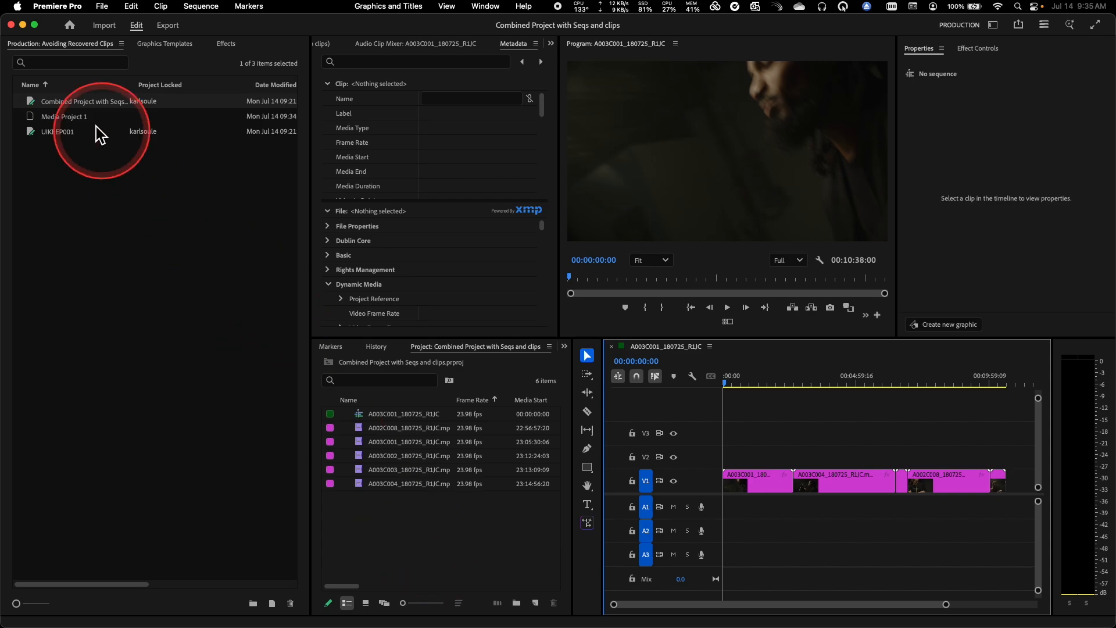
click(44, 119)
double_click(44, 120)
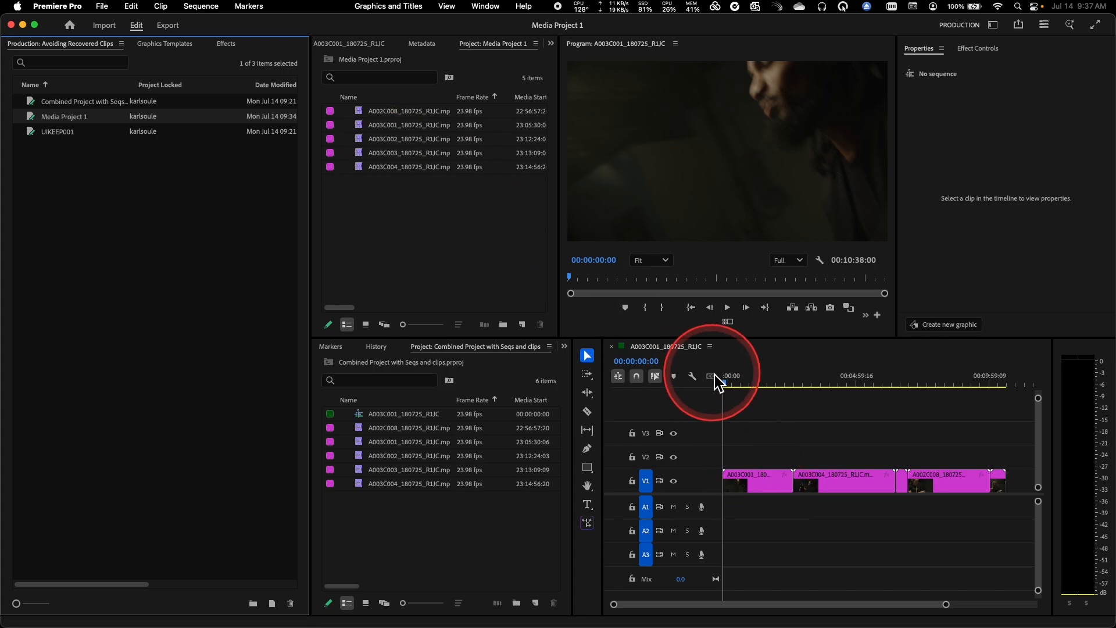
Reveal the source of the A003C004_180725_R1JC timeline clip in its project
click(863, 493)
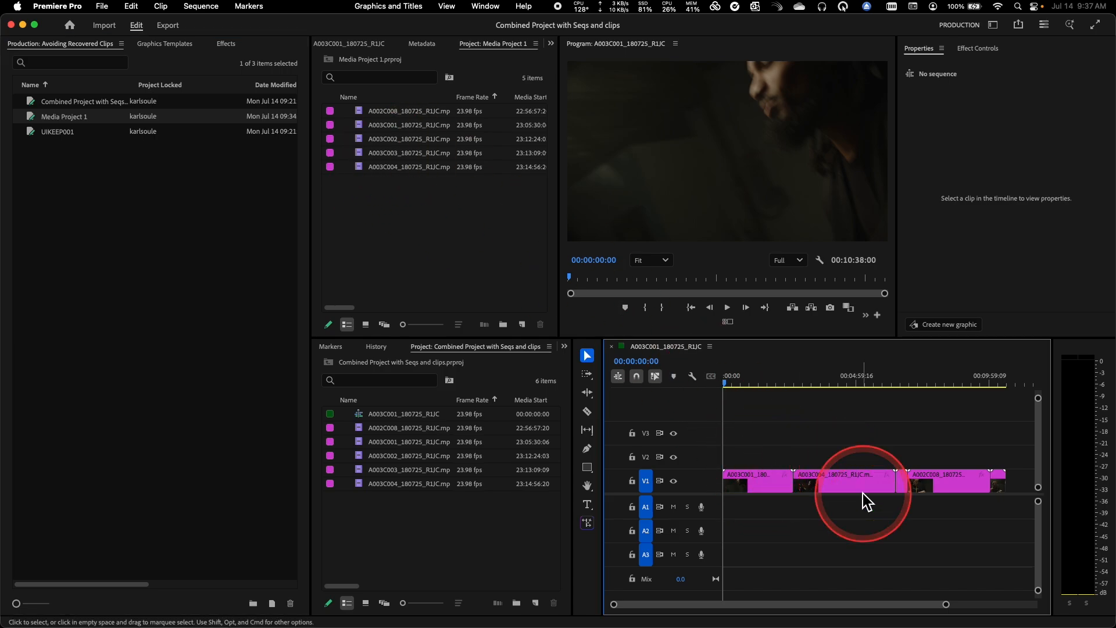
right_click(865, 500)
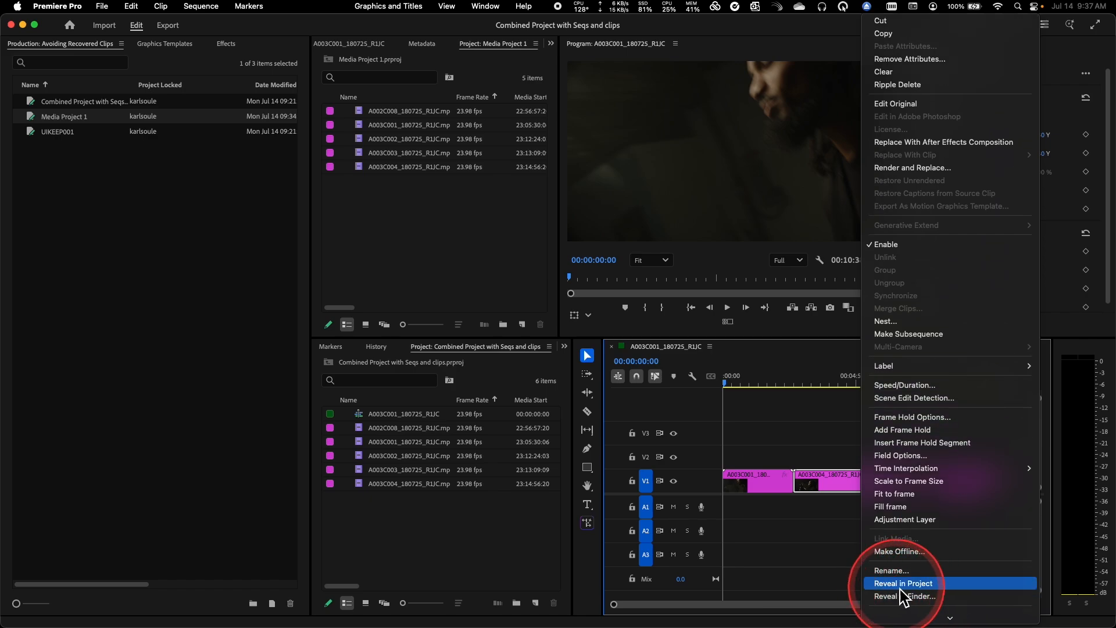
click(919, 594)
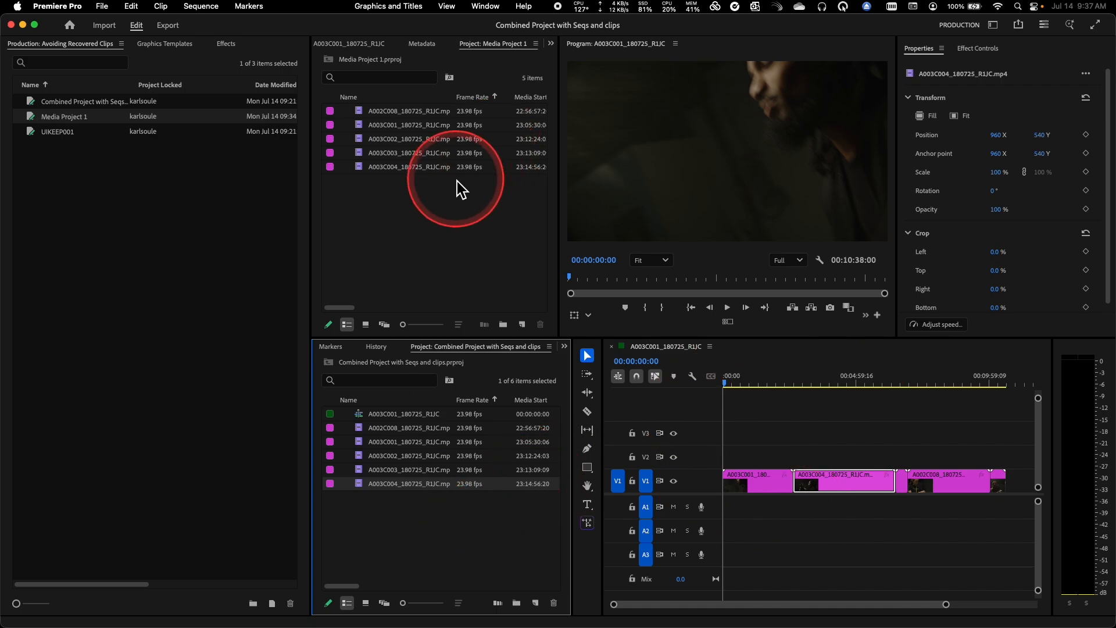
Delete all five duplicate clips from Media Project 1
click(416, 198)
drag(416, 197, 347, 116)
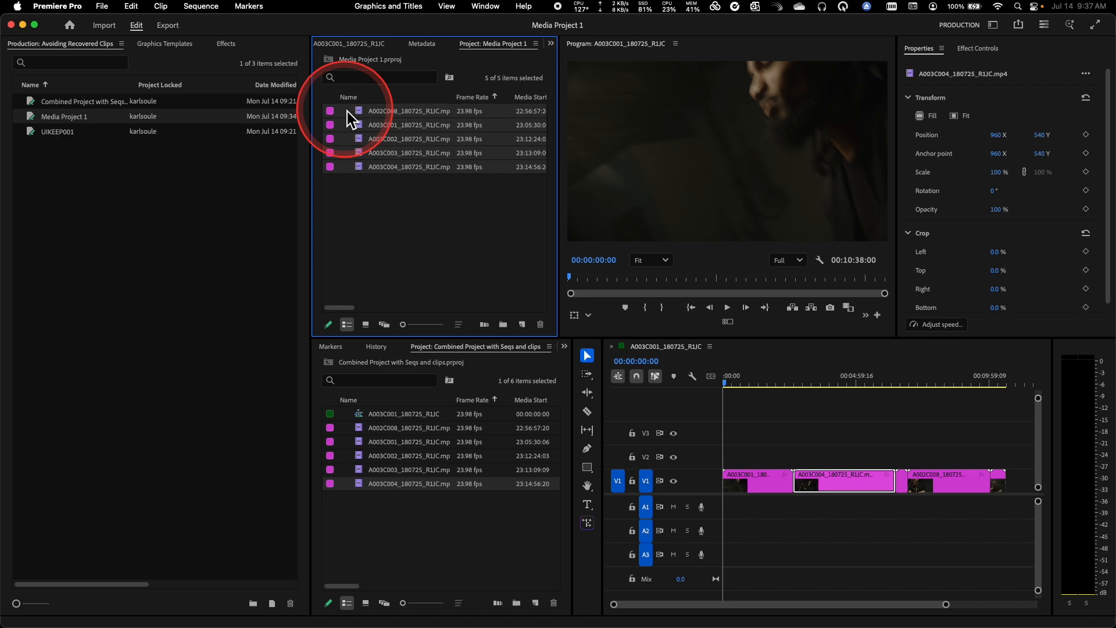
key(Delete)
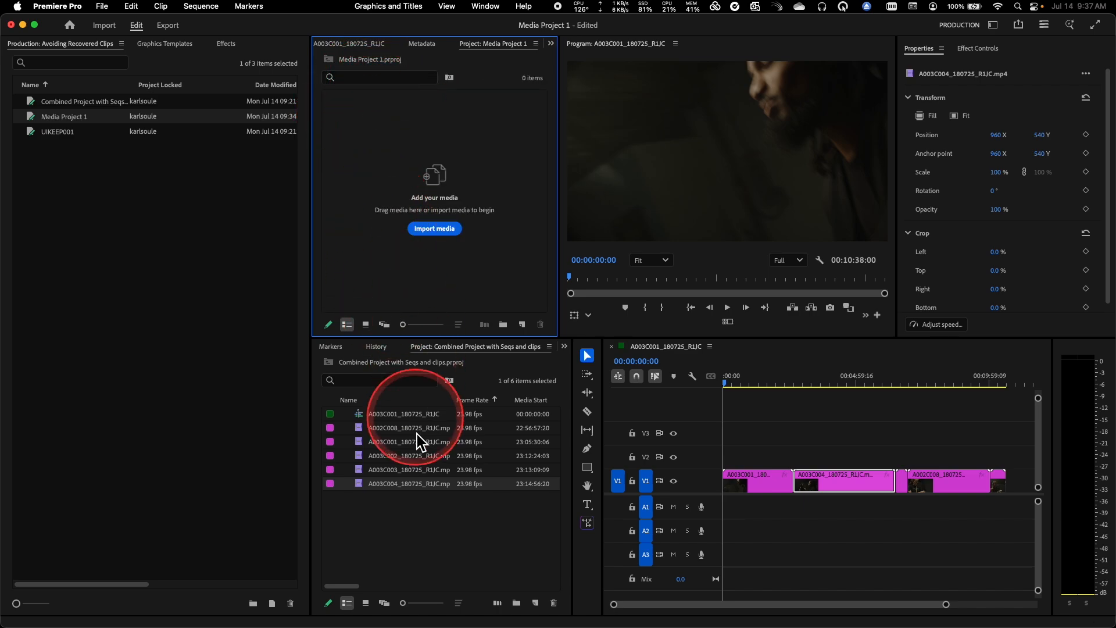
Move the five video clips from Combined Project with Seqs and clips into Media Project 1, and save all open projects
click(406, 511)
drag(406, 515, 428, 210)
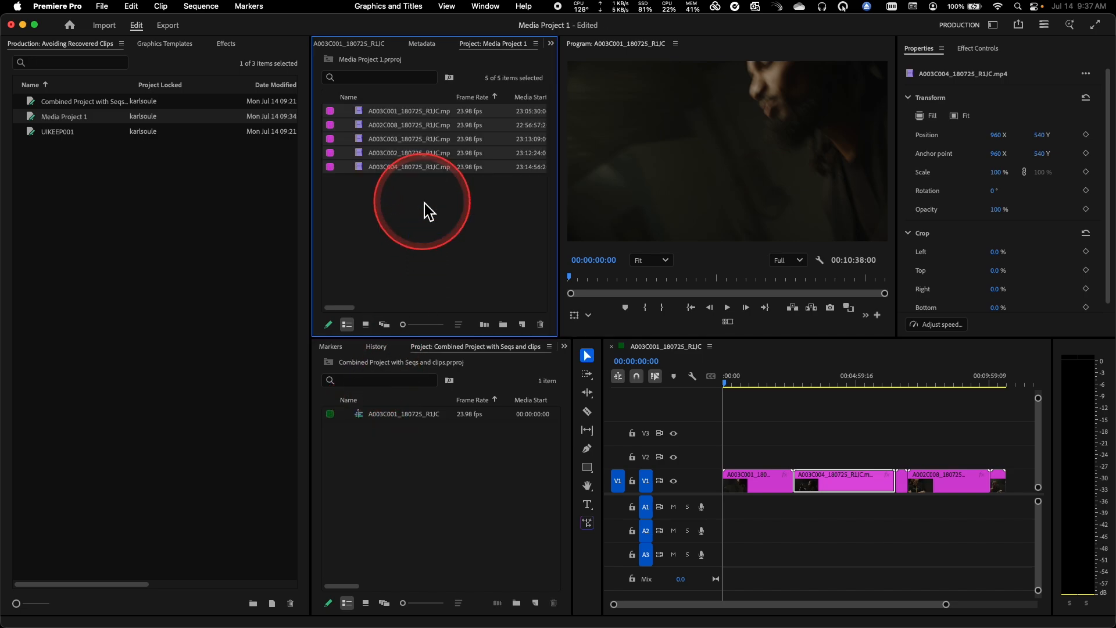
click(101, 6)
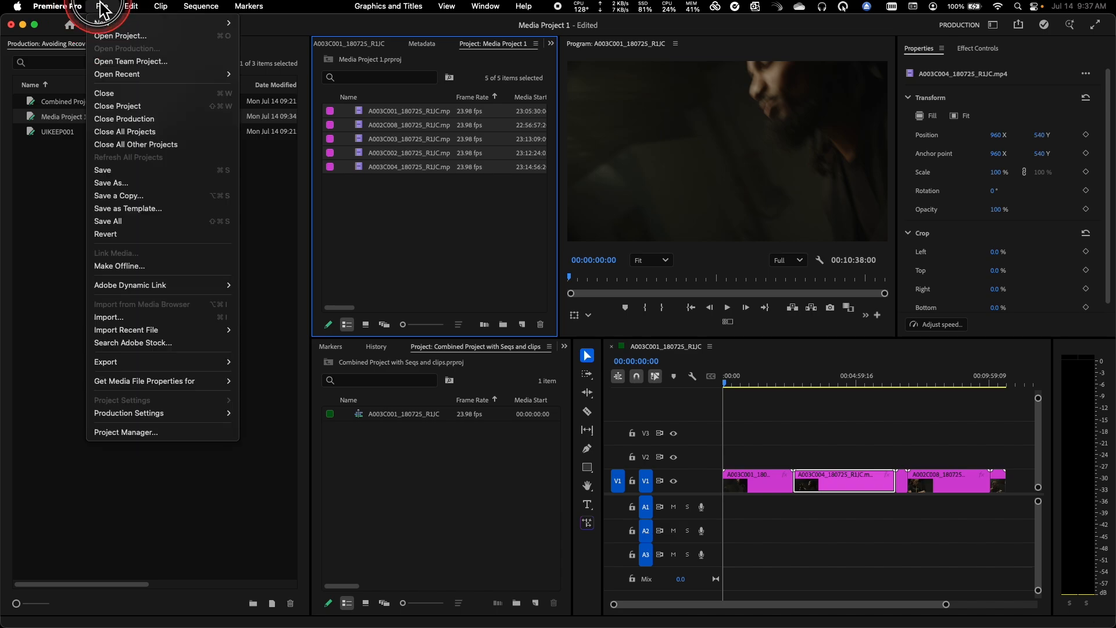
click(151, 220)
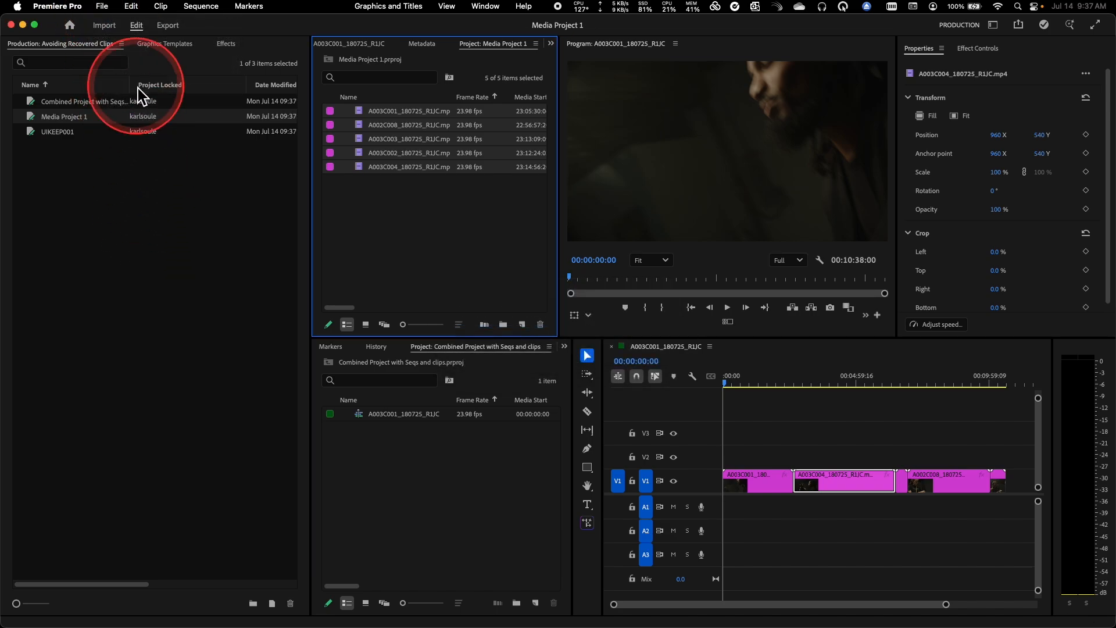
Close Media Project 1 and Combined Project with Seqs and clips
click(536, 44)
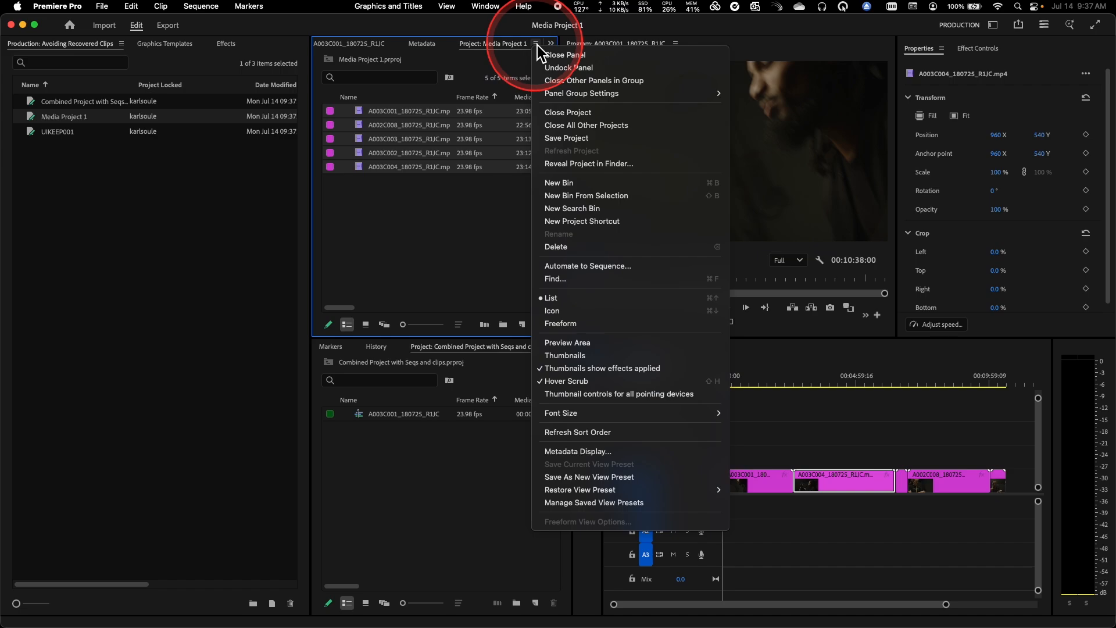
click(567, 114)
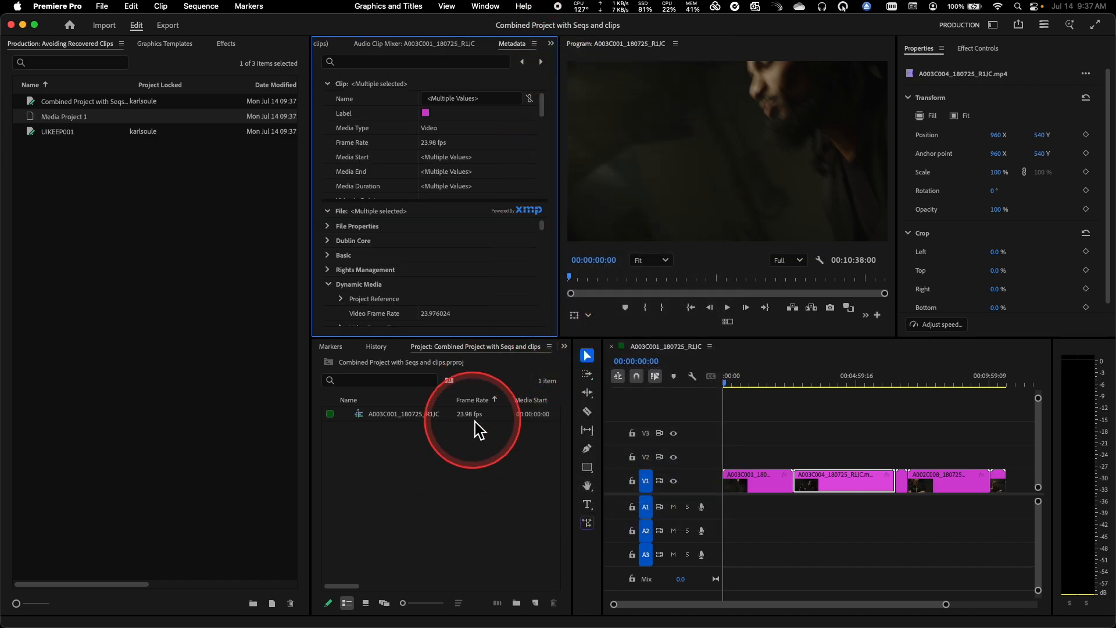
click(549, 347)
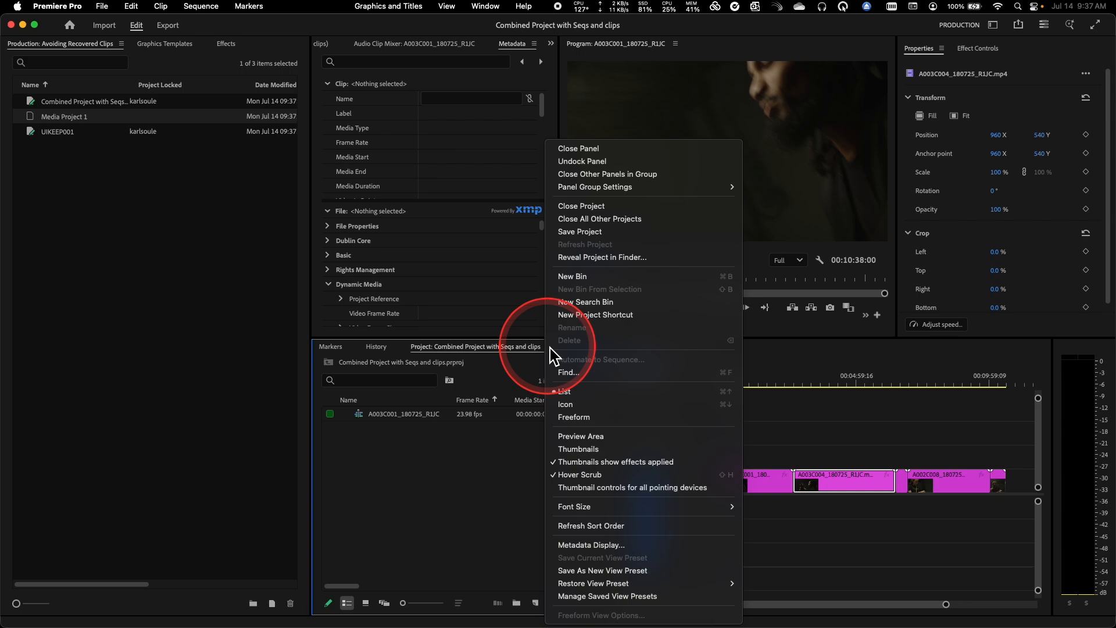
click(593, 207)
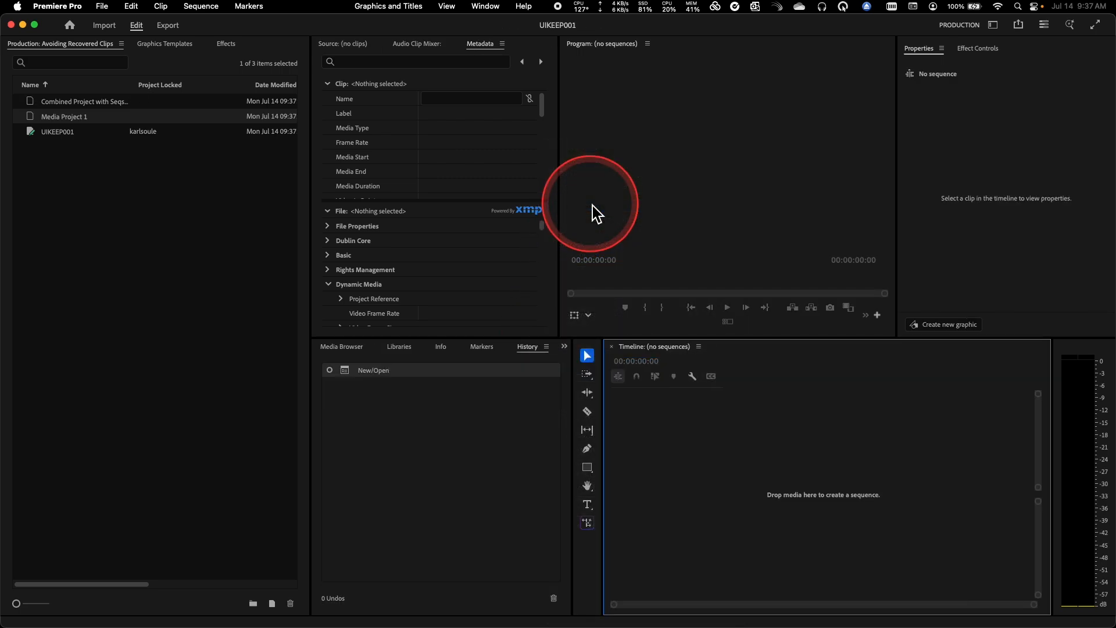
Reopen Combined Project with Seqs and clips, and reveal the source of the first timeline clip, A003C001_180725_R1JC, in its project
double_click(33, 103)
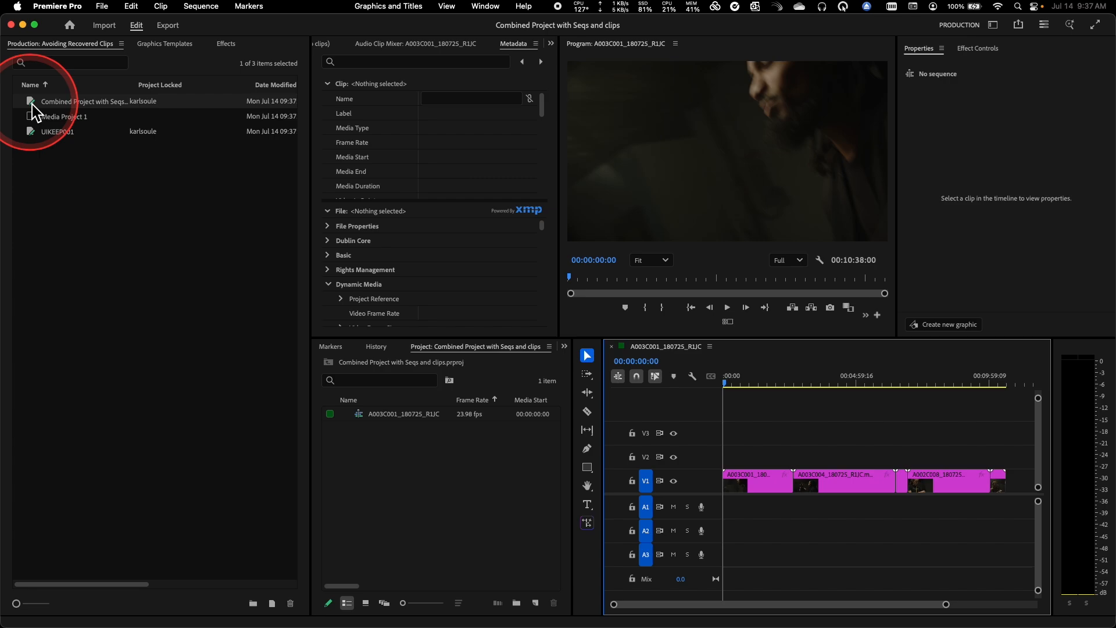
click(768, 483)
right_click(769, 486)
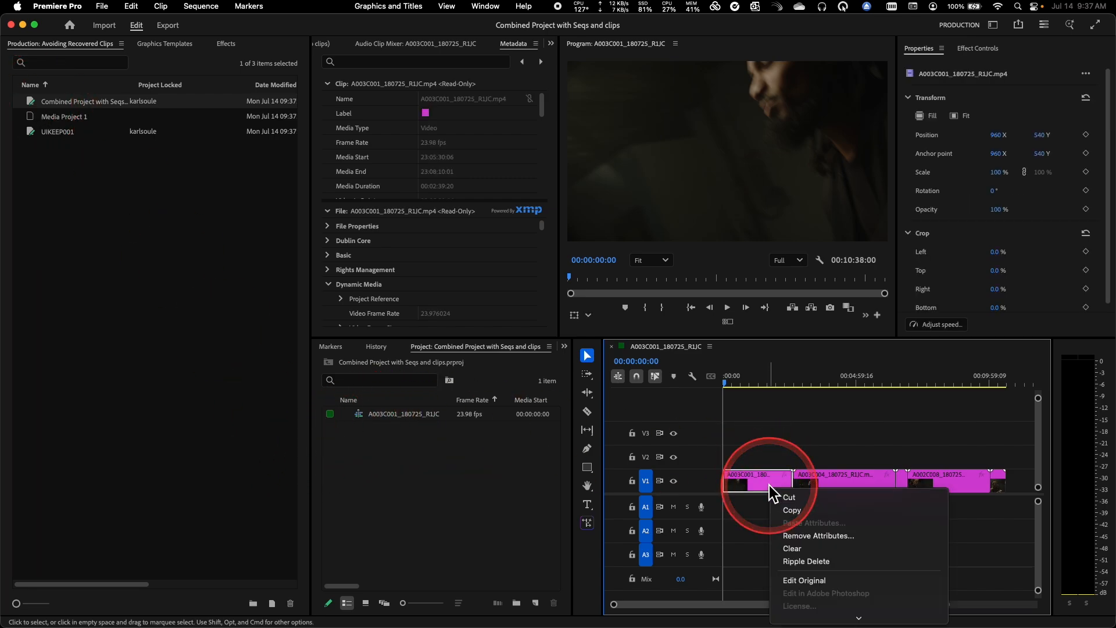
mouse_move(824, 624)
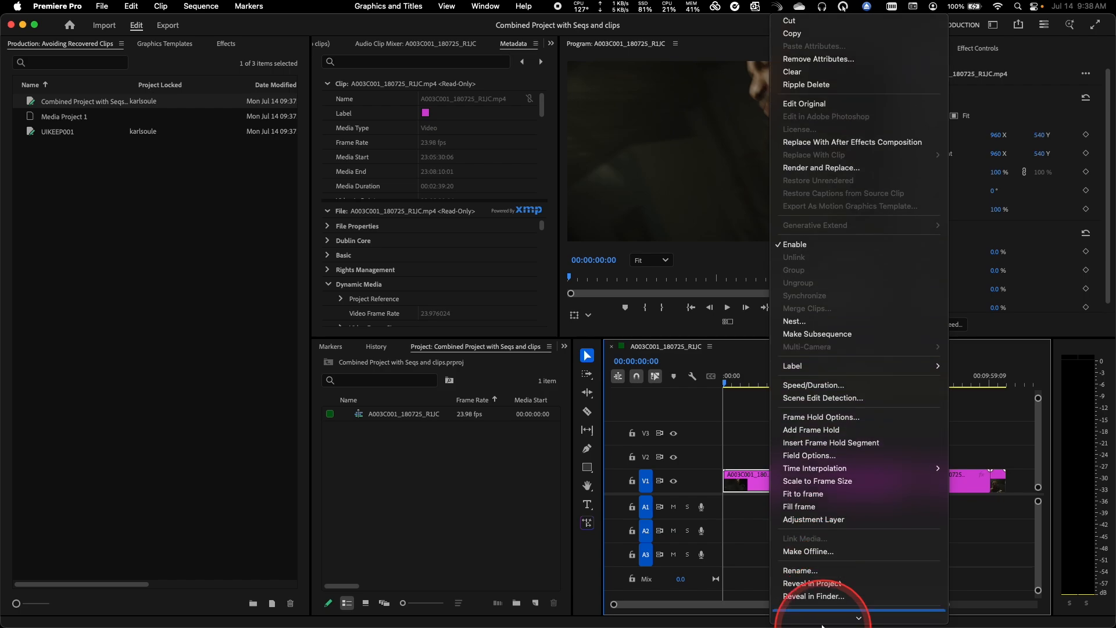
click(823, 594)
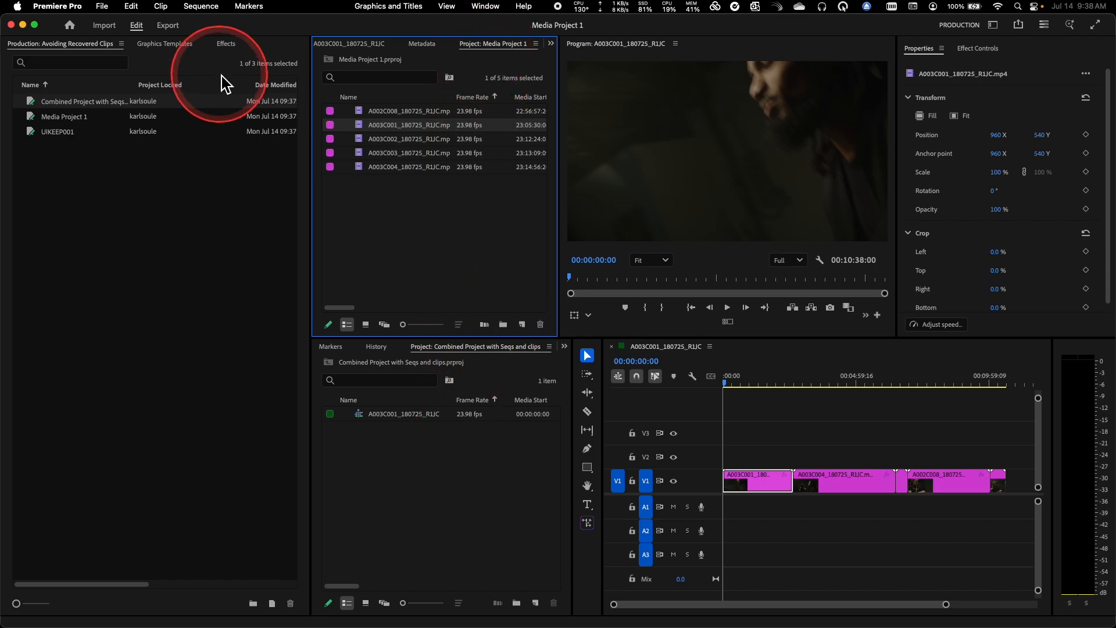
click(103, 6)
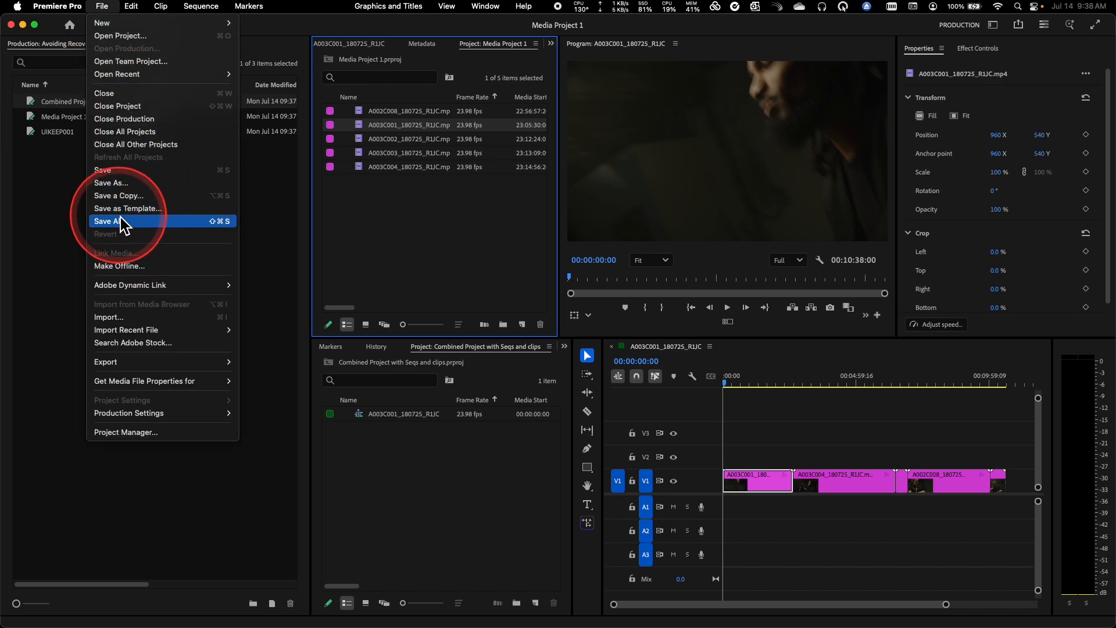